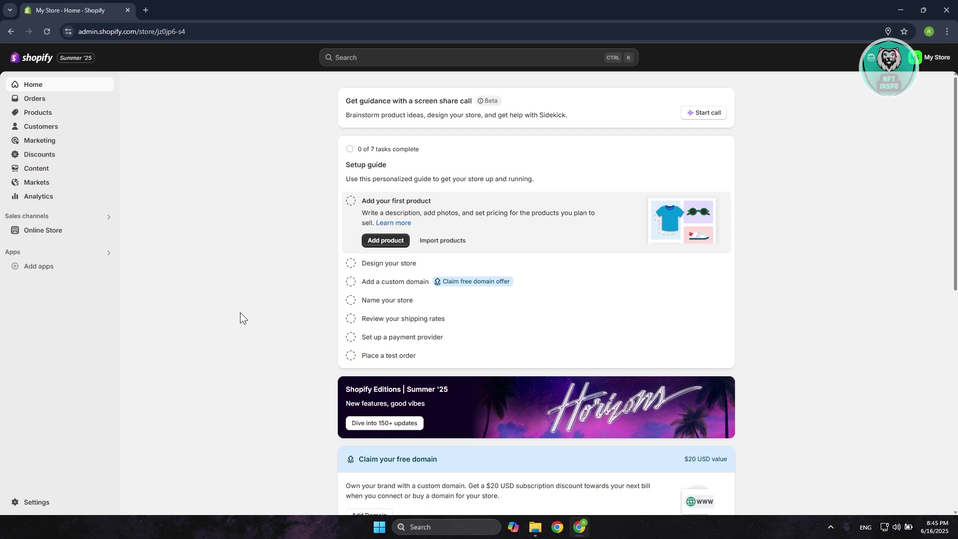
- Open the Shipping and delivery settings, scroll through the options, and open General shipping rates
left_click(39, 501)
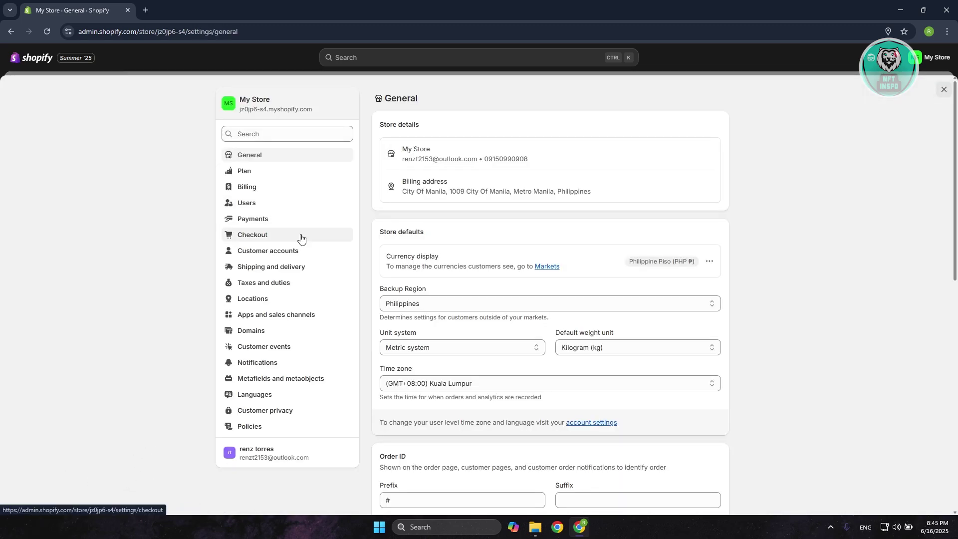
left_click(305, 266)
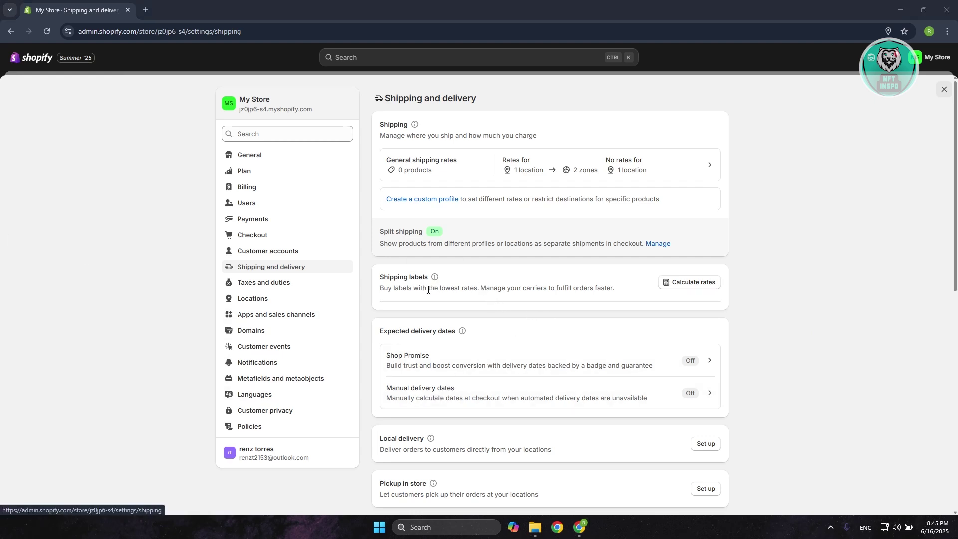
scroll(473, 317, "down", 3)
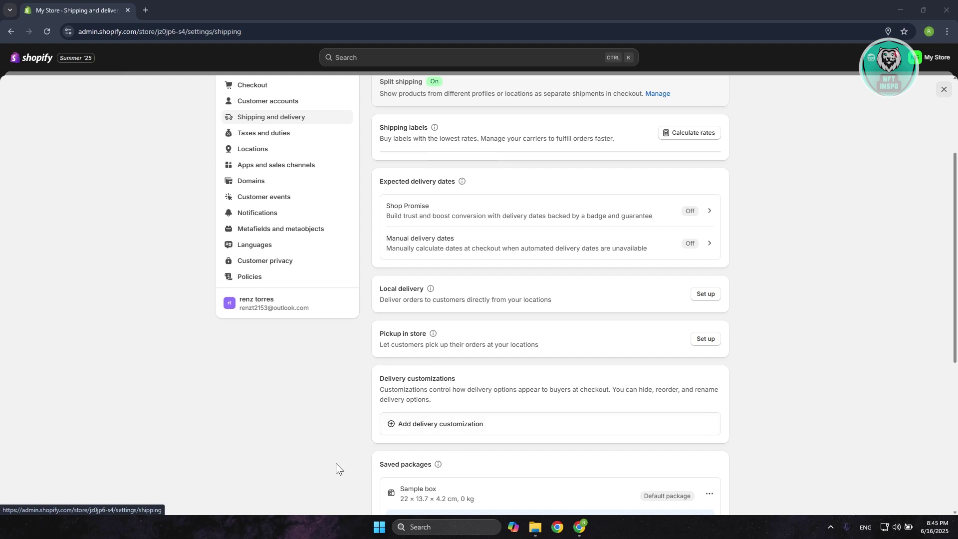
scroll(223, 400, "down", 2)
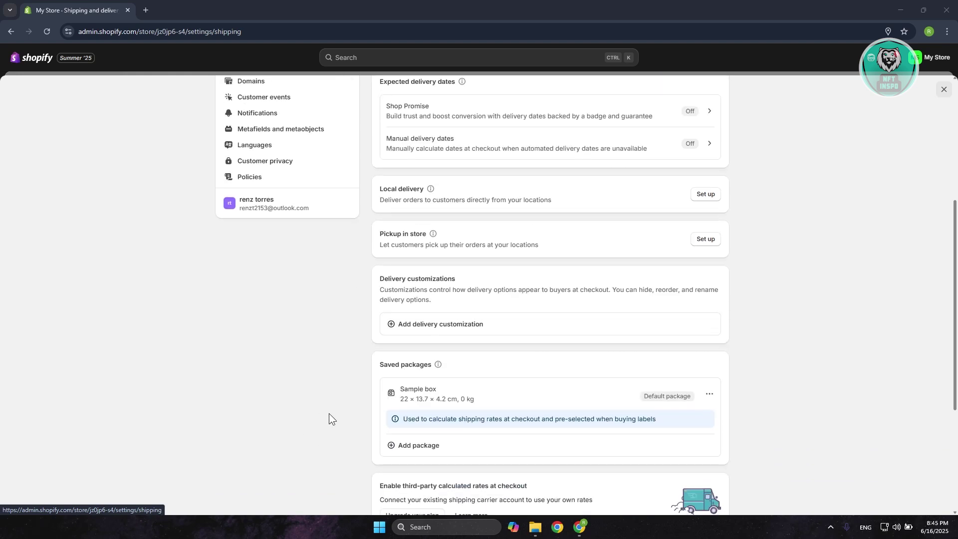
scroll(329, 413, "down", 1)
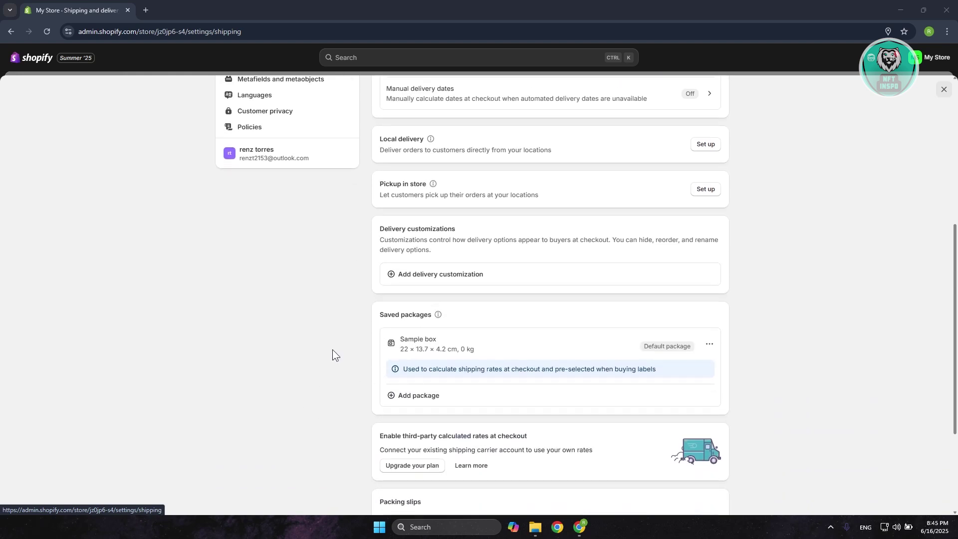
scroll(340, 335, "up", 6)
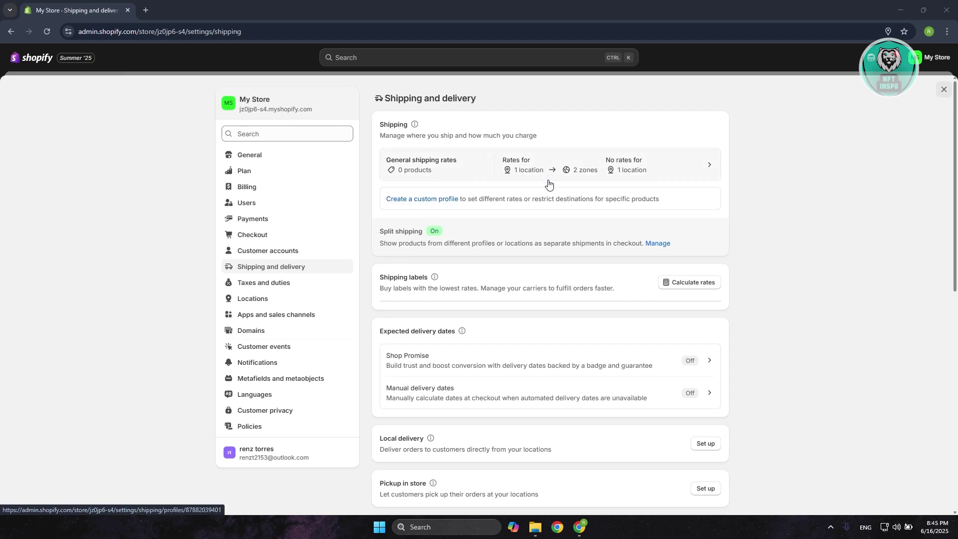
left_click(445, 168)
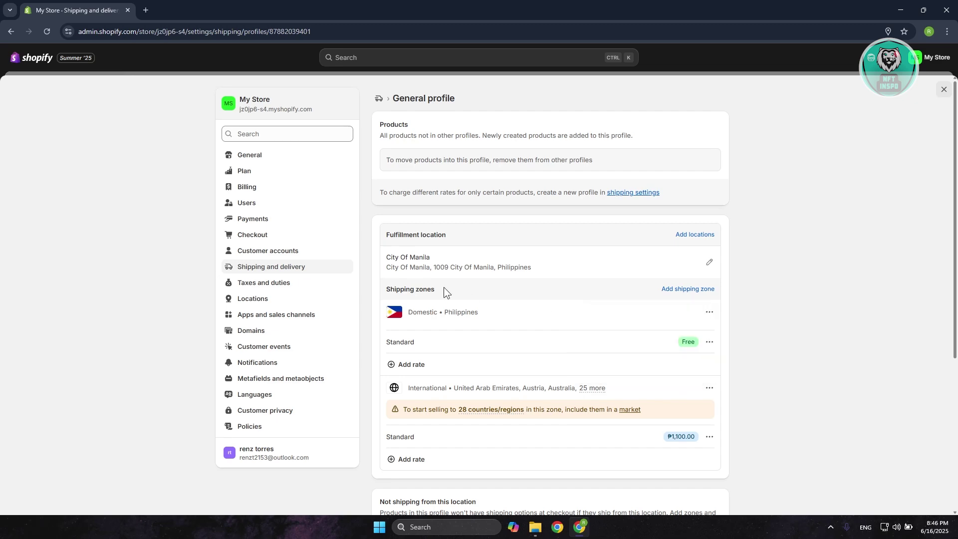
- Scroll the General profile and open the domestic Standard rate for editing
scroll(566, 313, "down", 3)
scroll(559, 329, "down", 1)
scroll(557, 337, "up", 4)
left_click(710, 343)
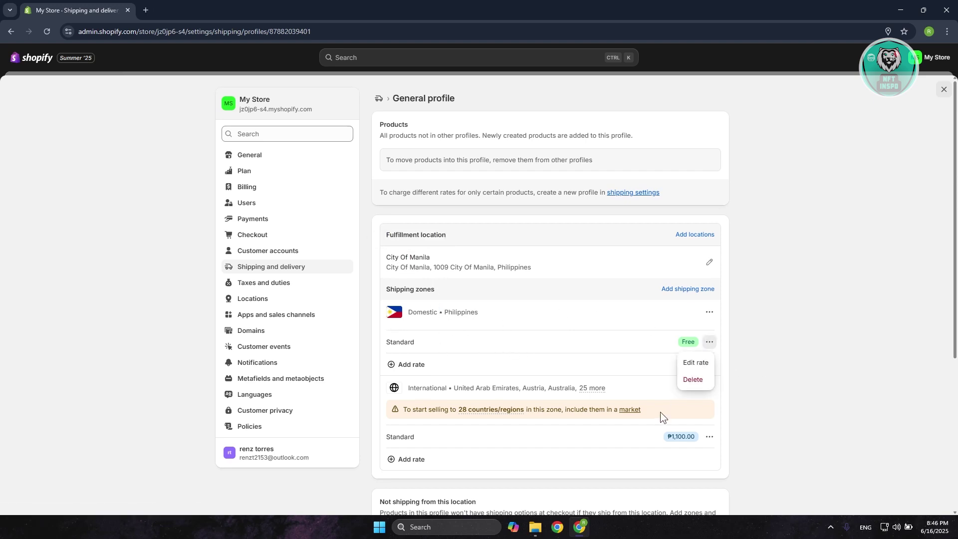
left_click(696, 365)
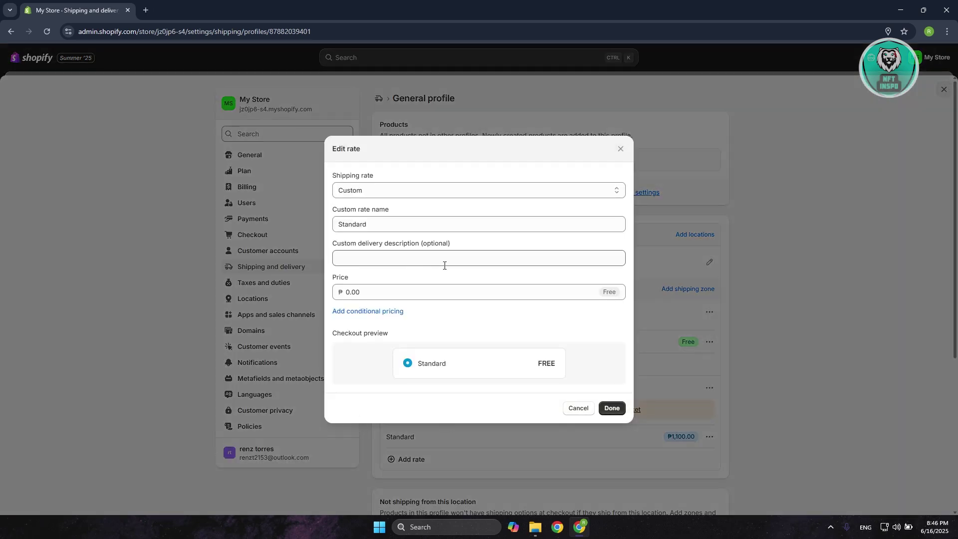
- Inspect the Standard rate's price and rate options, close it, and start a new domestic rate
left_click(370, 293)
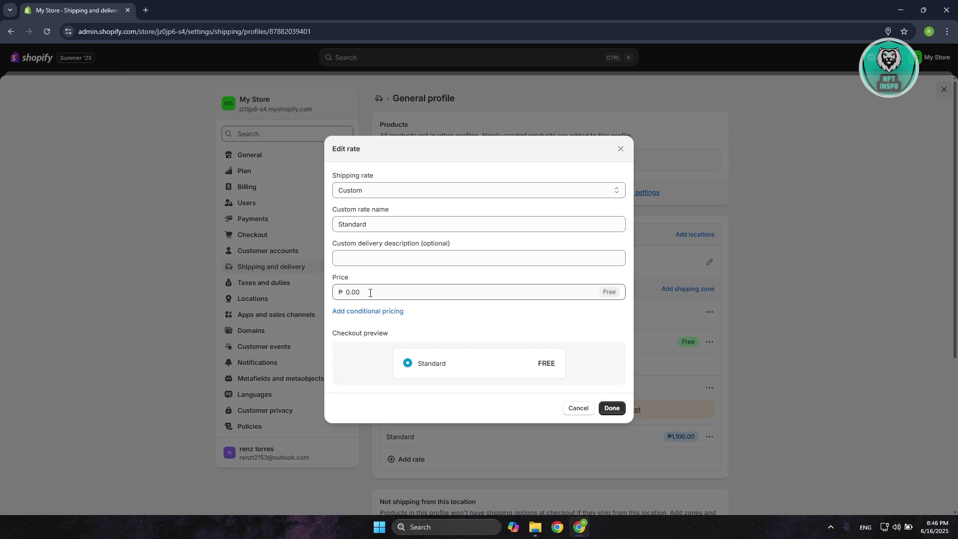
left_click(379, 225)
left_click(496, 186)
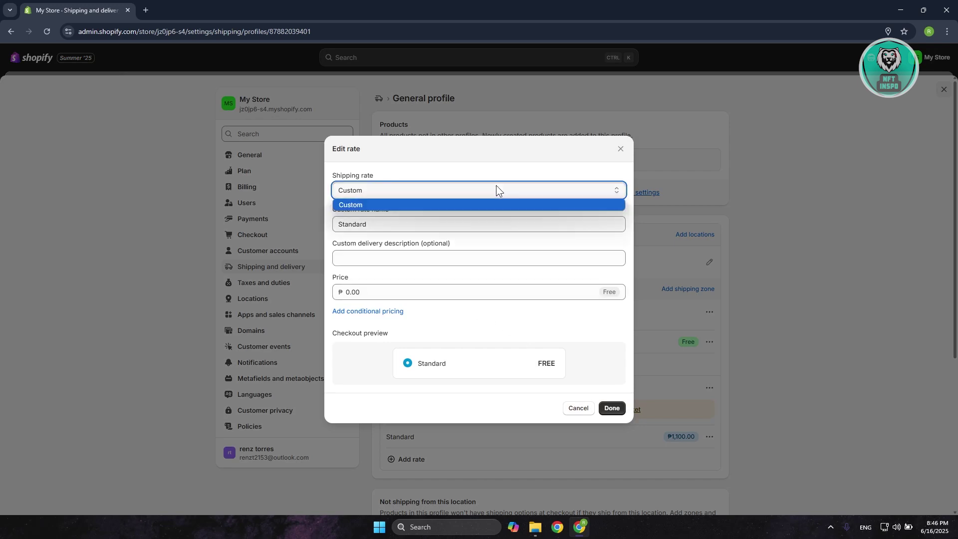
left_click(621, 149)
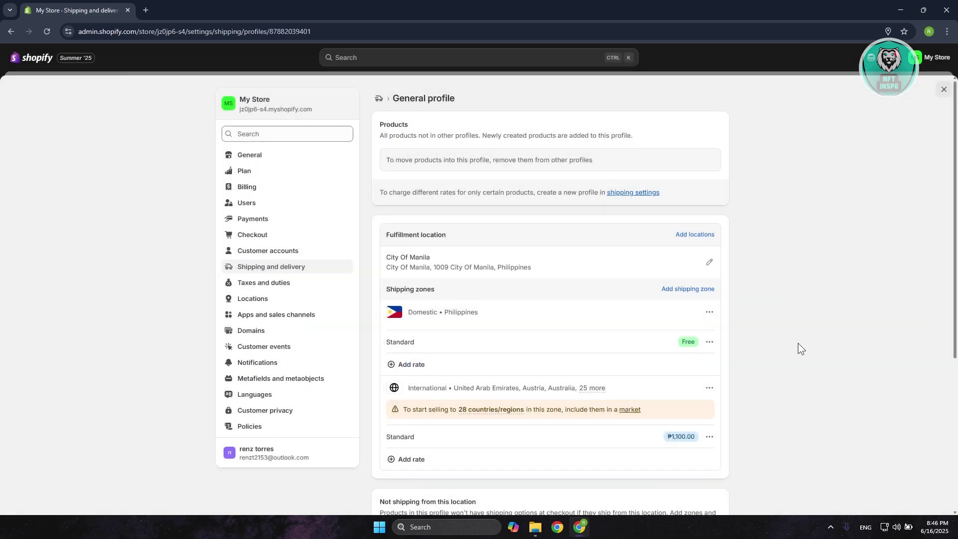
left_click(418, 365)
left_click(394, 175)
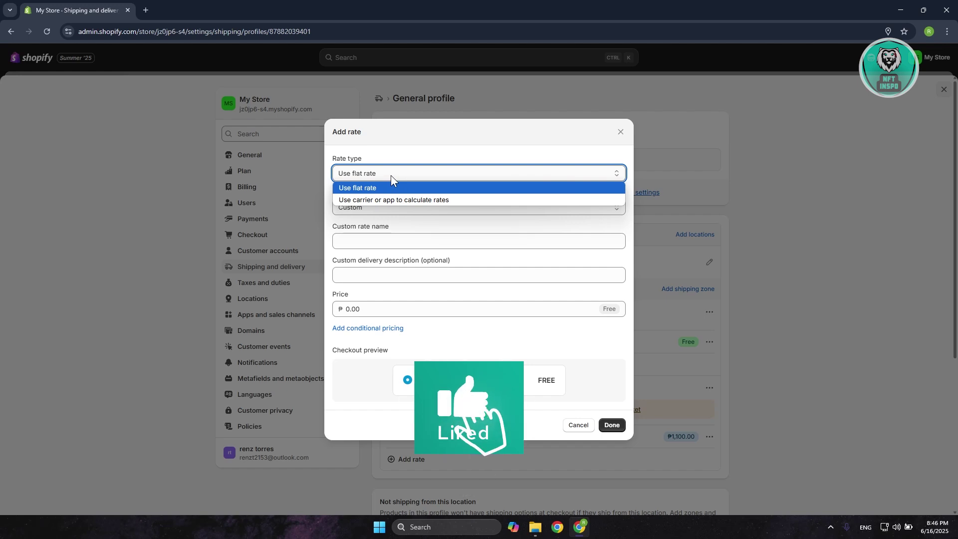
left_click(378, 201)
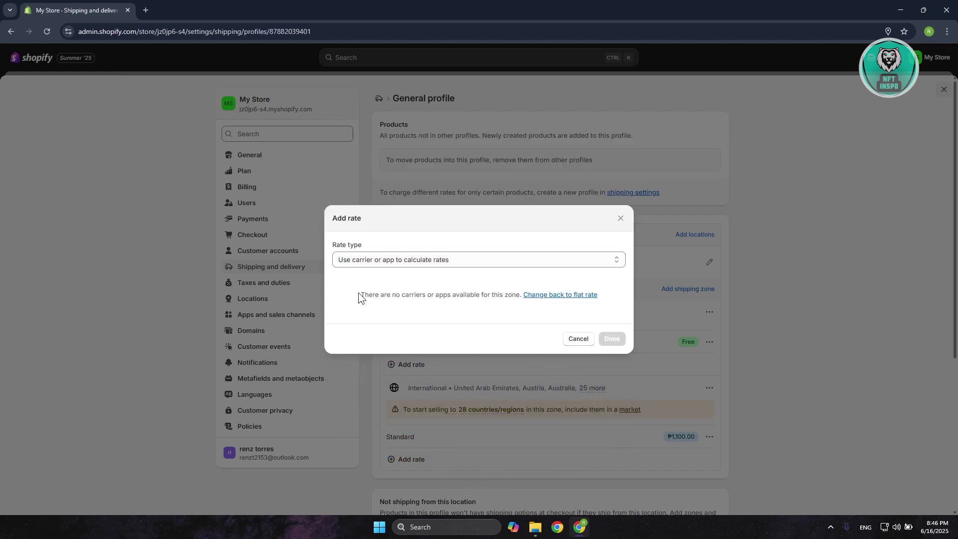
left_click_drag(358, 292, 383, 302)
left_click(510, 263)
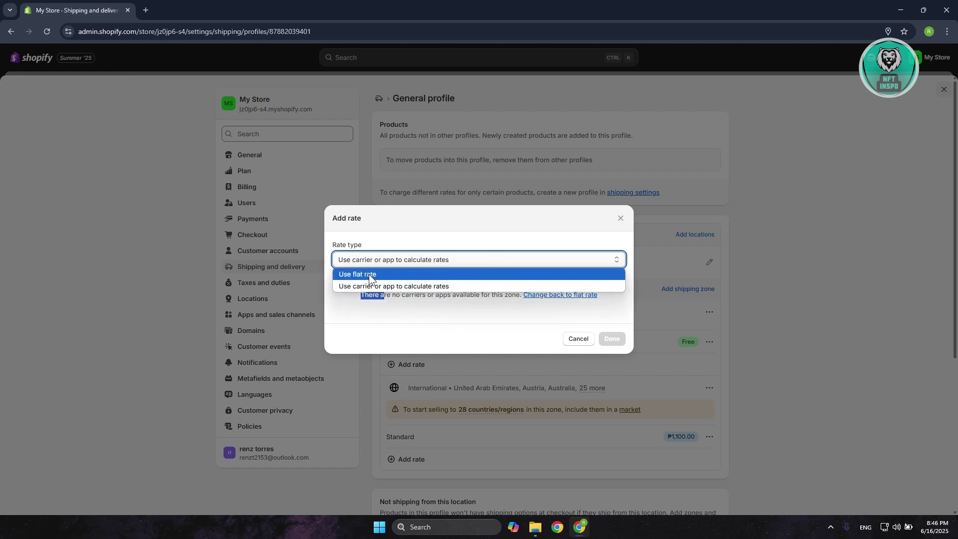
left_click(491, 315)
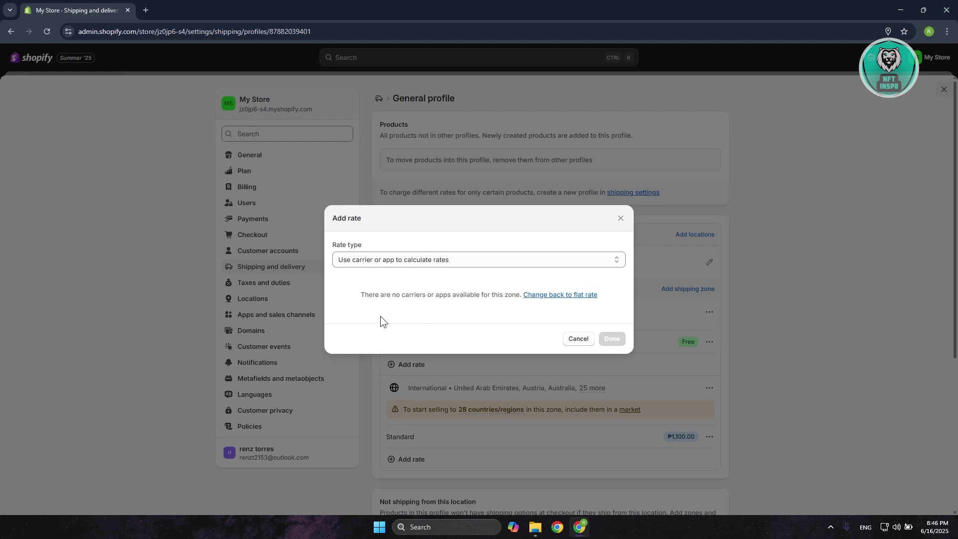
left_click(578, 339)
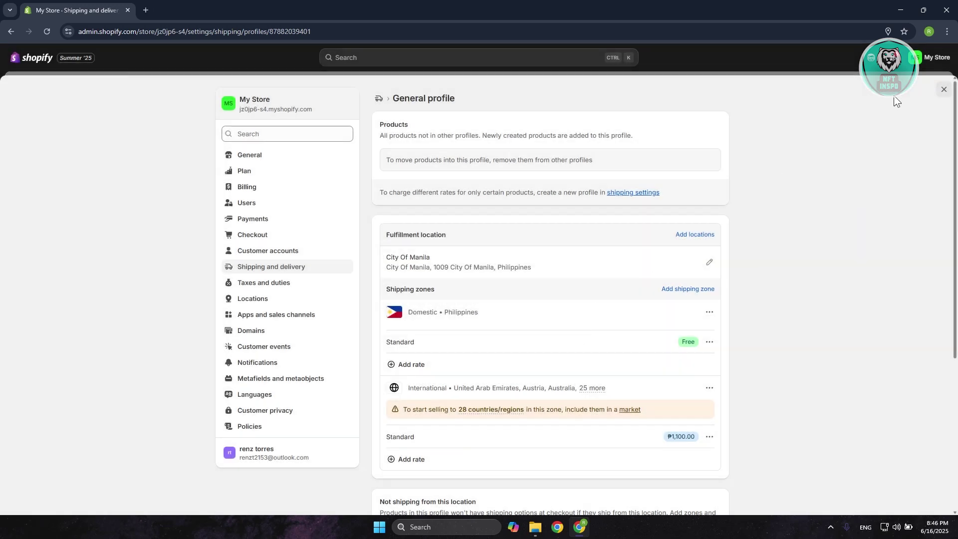
left_click(941, 92)
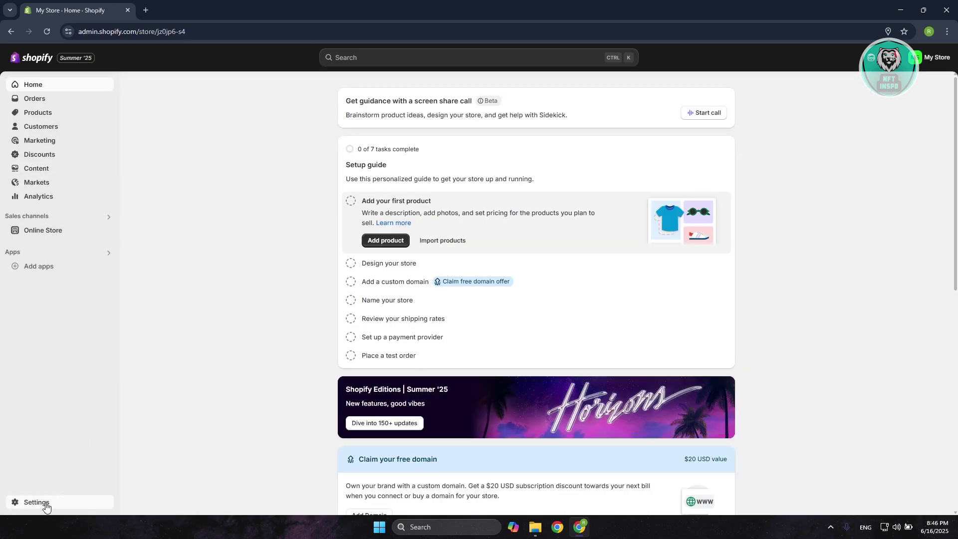
- Go to Settings > Apps and sales channels and open the Shopify App Store in a new tab
left_click(46, 505)
left_click(295, 318)
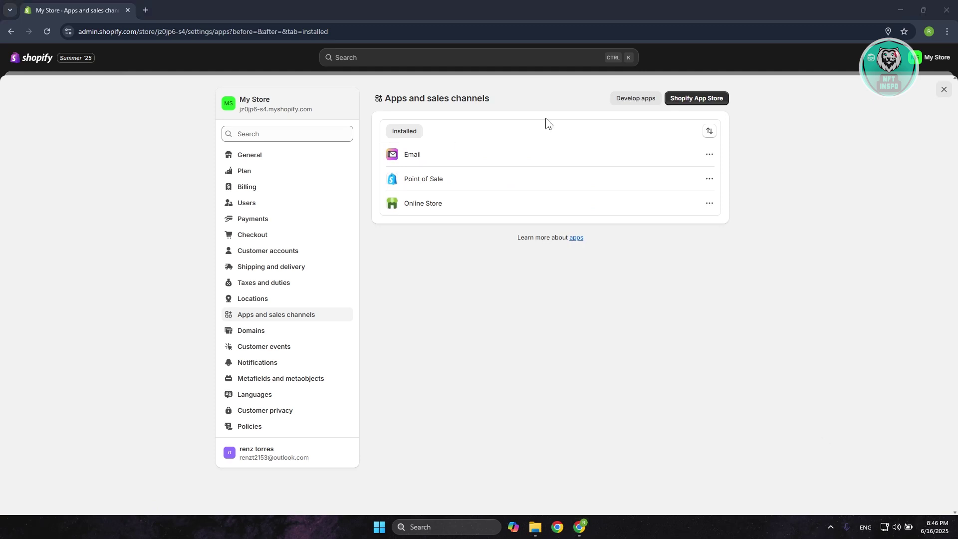
left_click(709, 100)
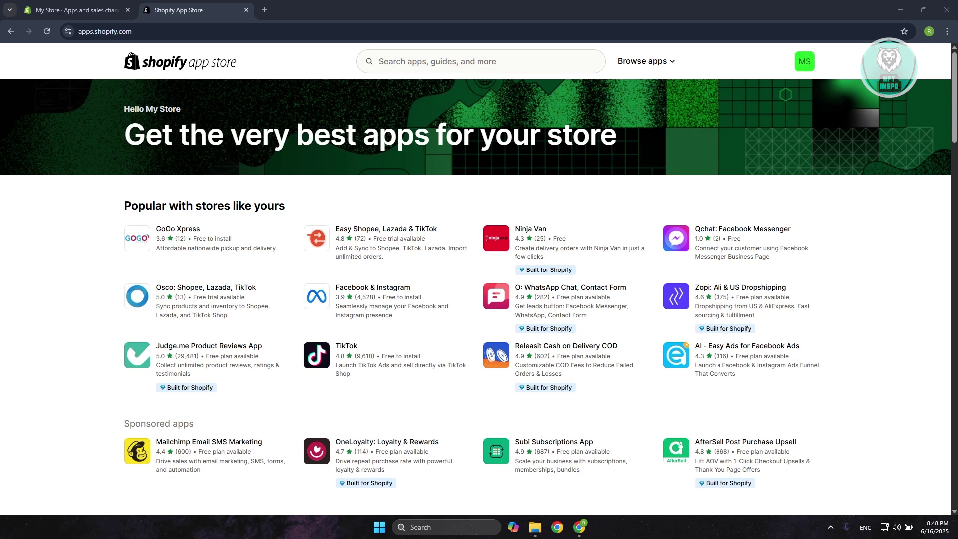
left_click(491, 55)
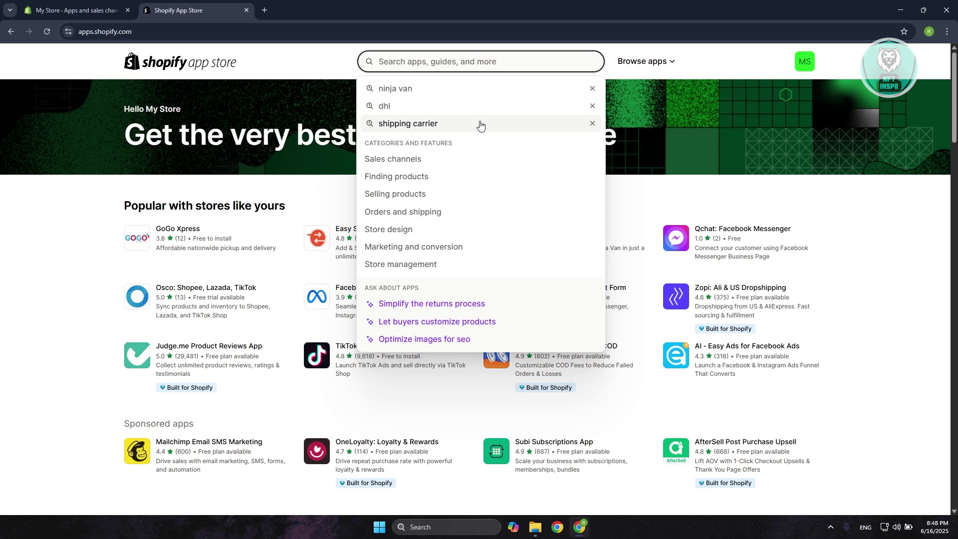
- Search the App Store for 'dhl', then replace the search with 'ninja van' to find the Ninja Van app
type("dhl")
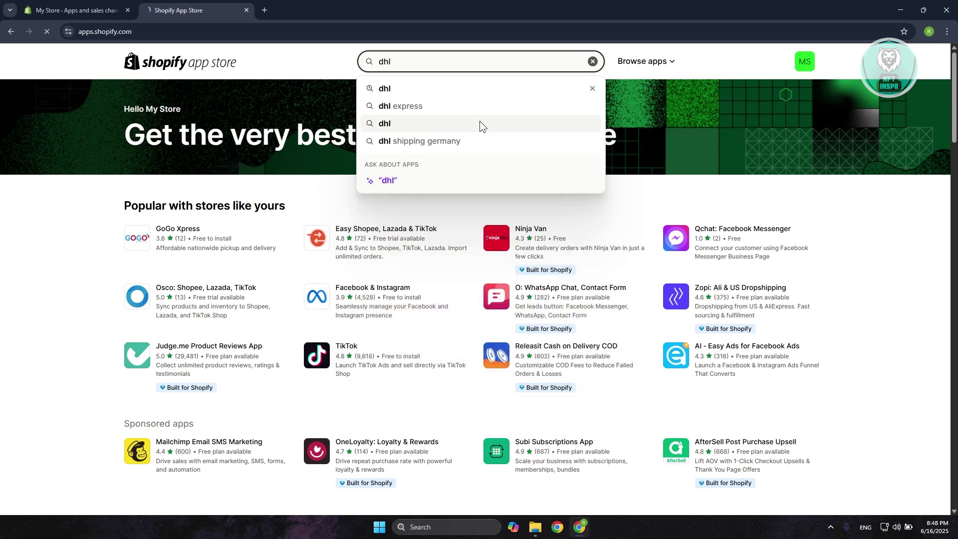
key("Return")
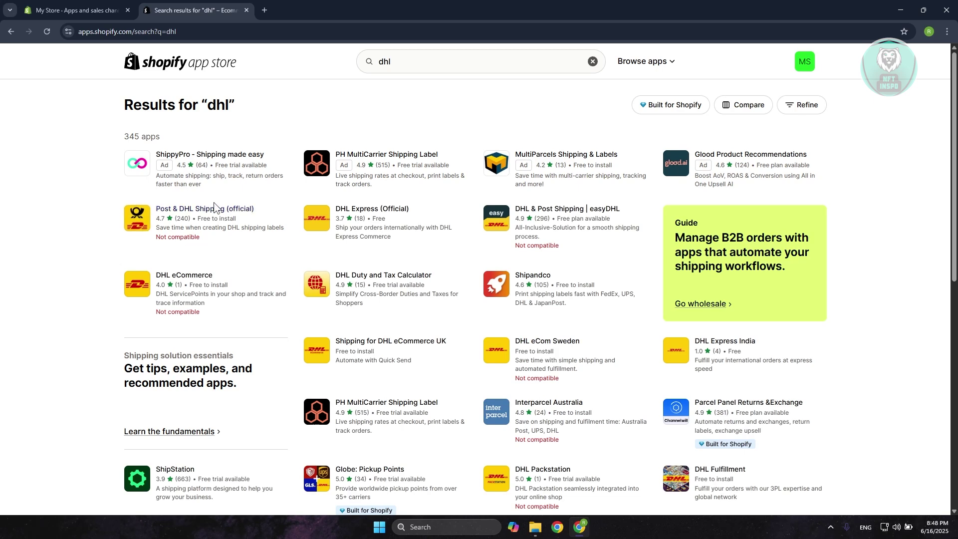
left_click(418, 63)
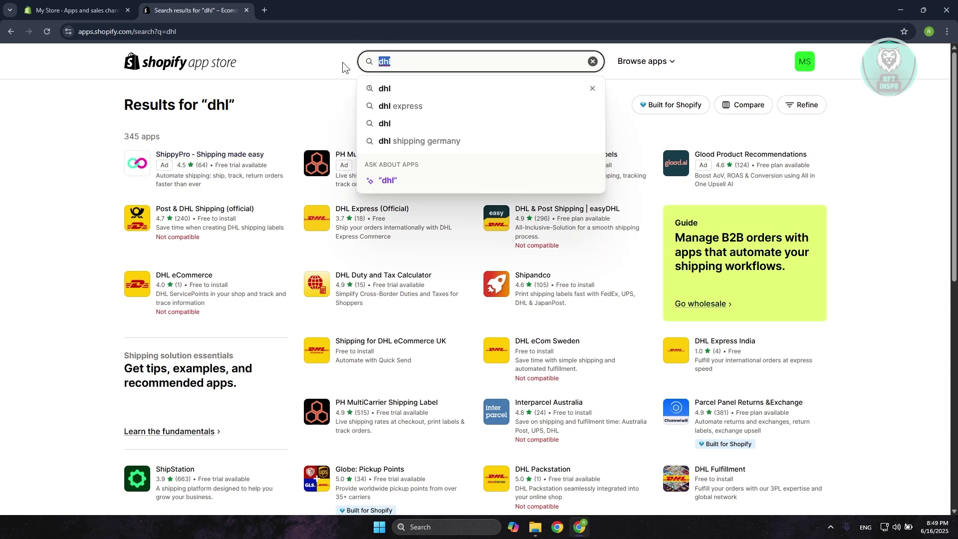
type("ninja")
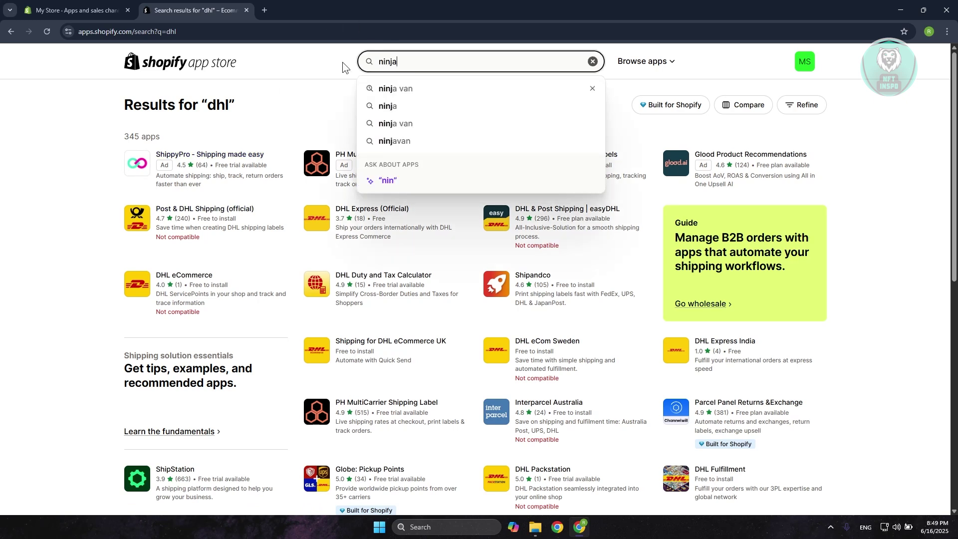
key("Return")
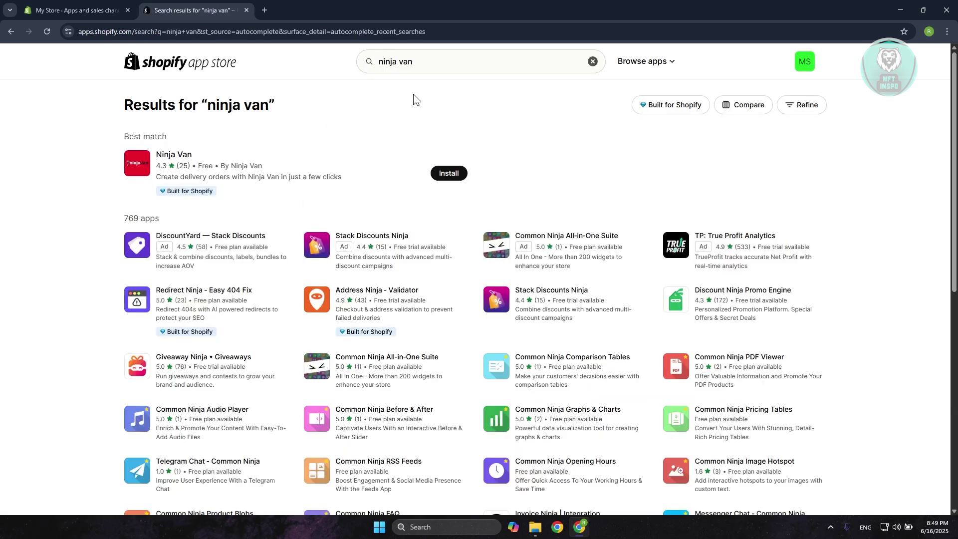
- Start installing the Ninja Van app, then return to the settings tab's Shipping and delivery page
left_click(352, 166)
left_click(269, 333)
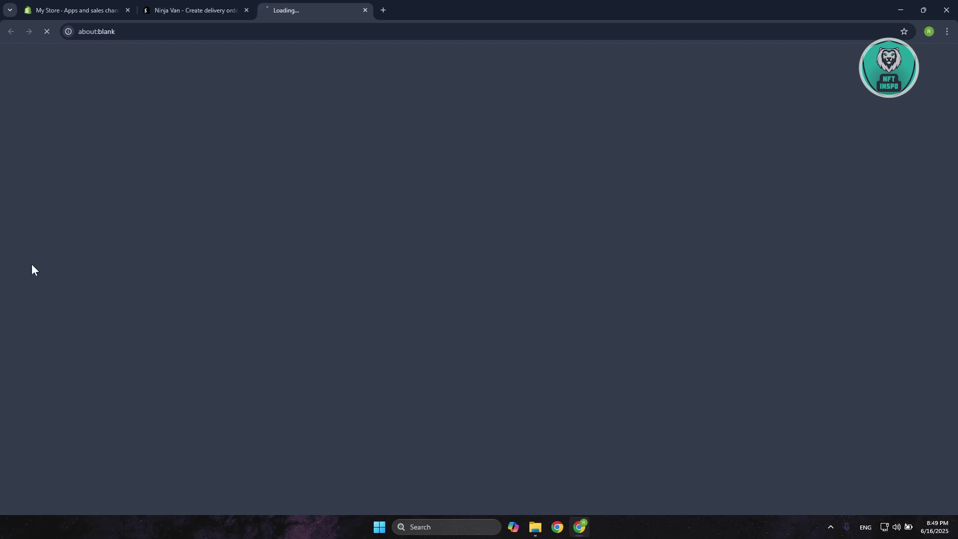
left_click(75, 10)
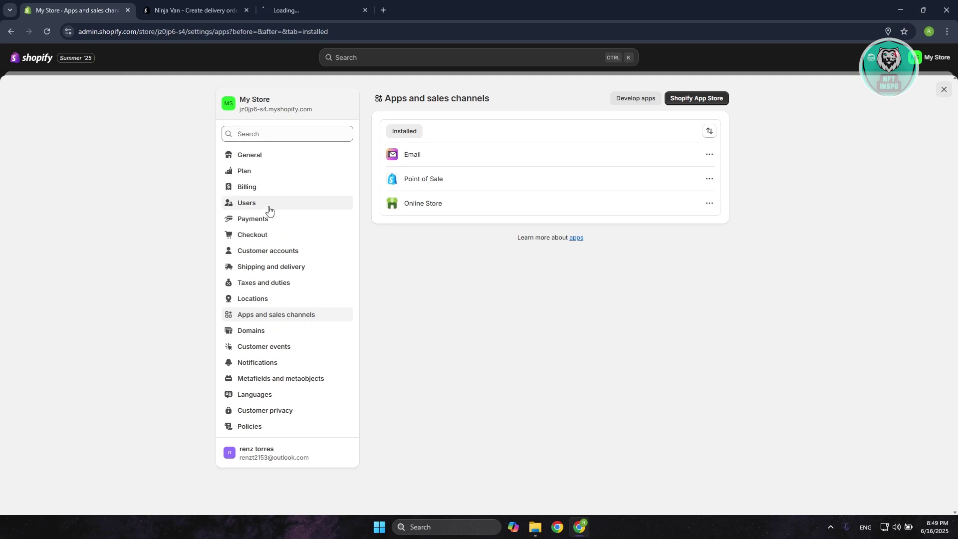
left_click(319, 9)
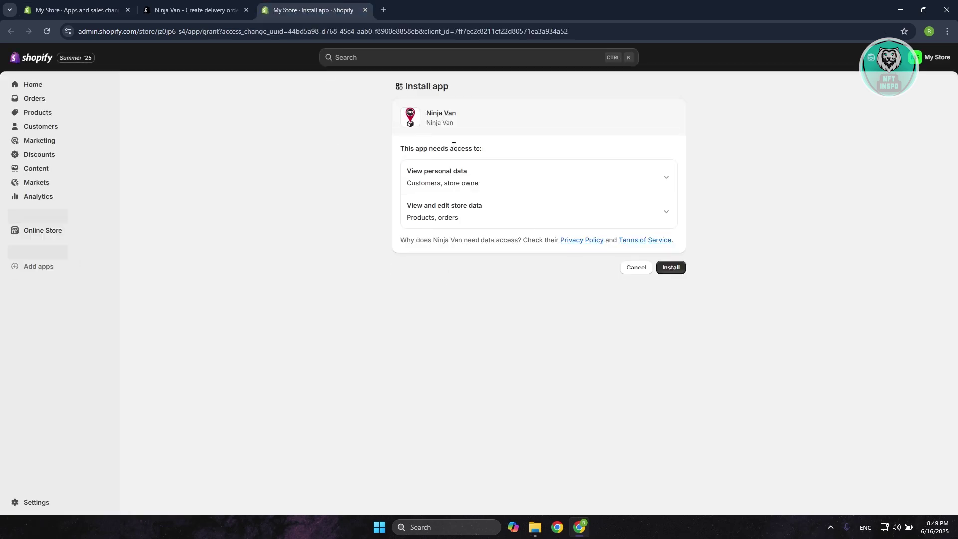
left_click(90, 5)
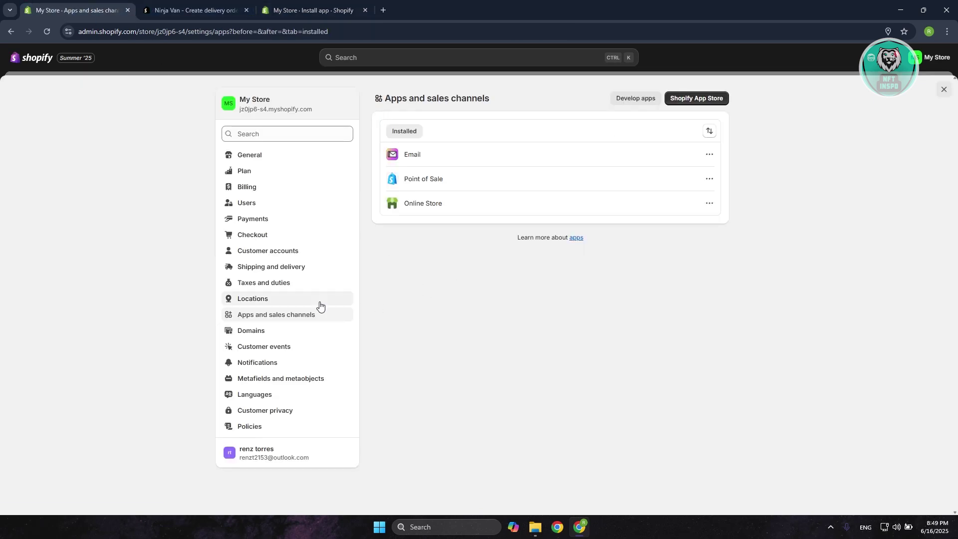
left_click(304, 268)
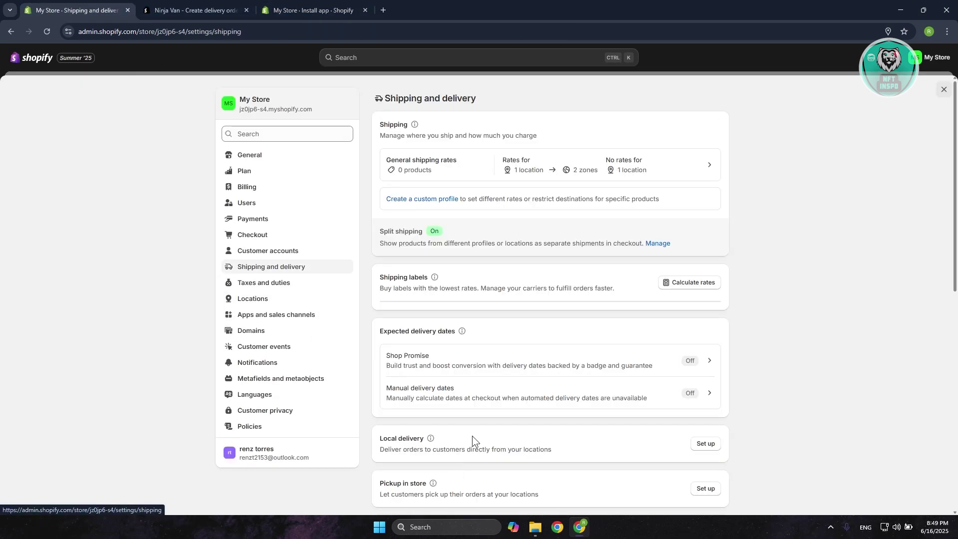
- In General shipping rates, try adding a carrier-calculated rate, then cancel without saving
left_click(446, 161)
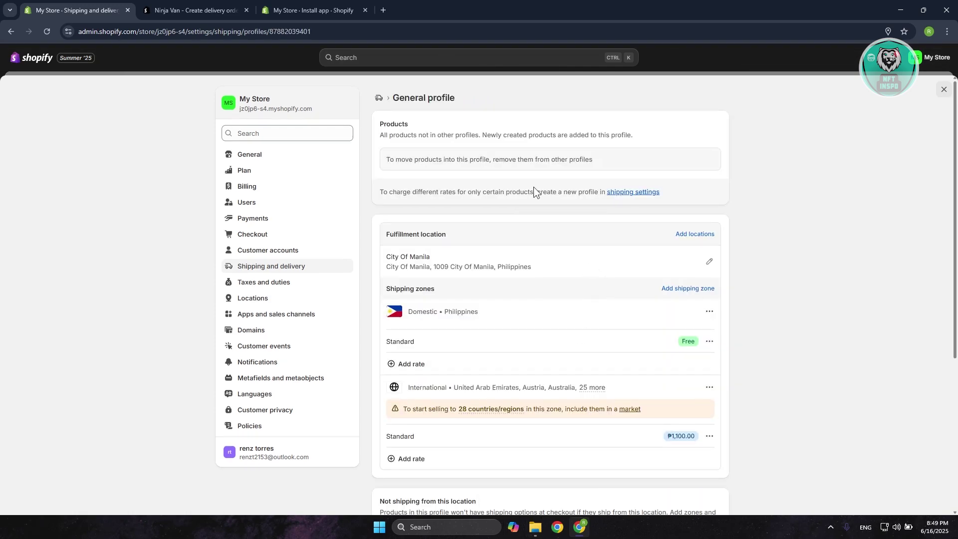
scroll(533, 189, "down", 3)
left_click(421, 310)
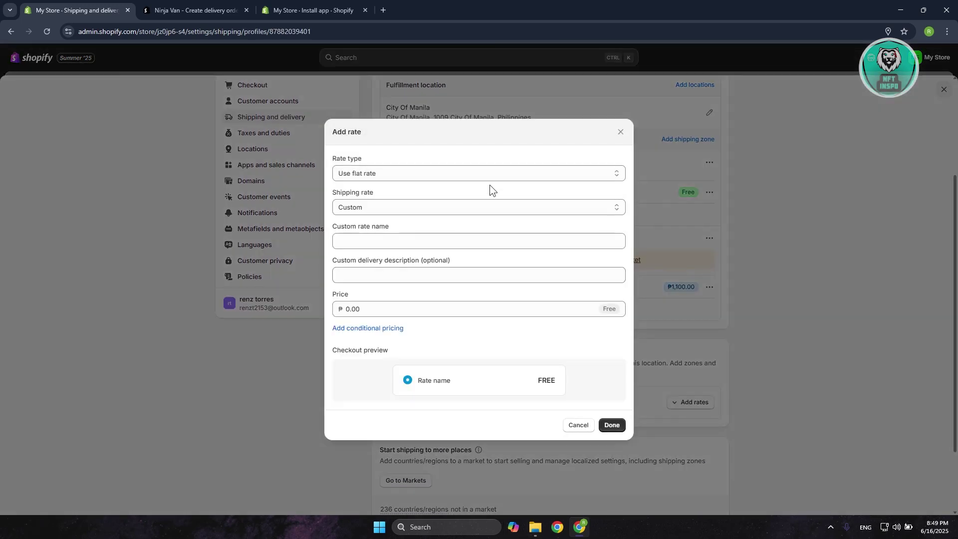
left_click(491, 173)
left_click(372, 200)
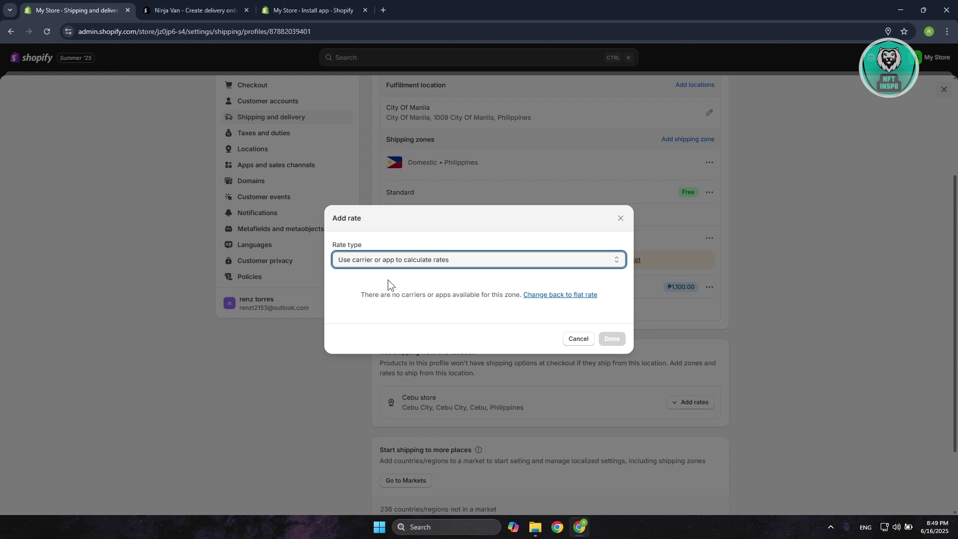
left_click(621, 218)
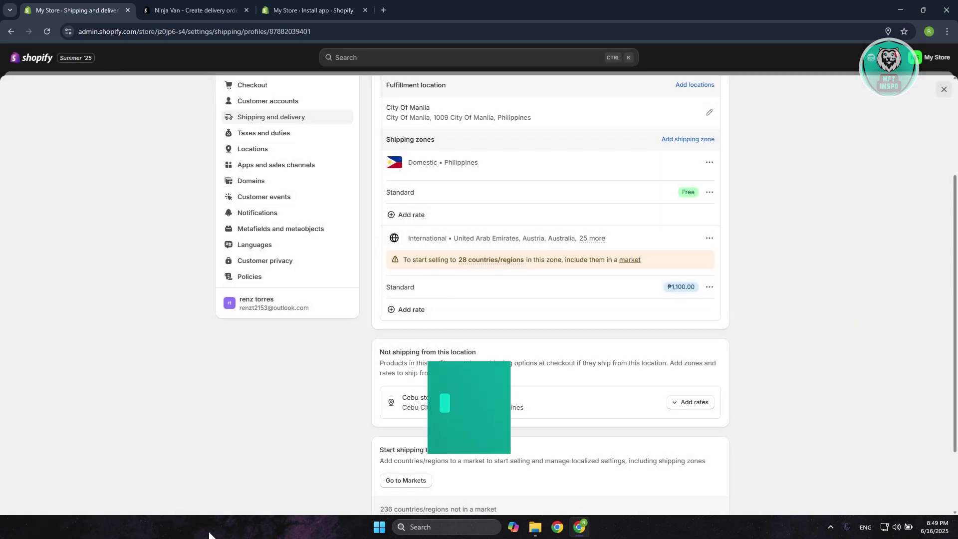